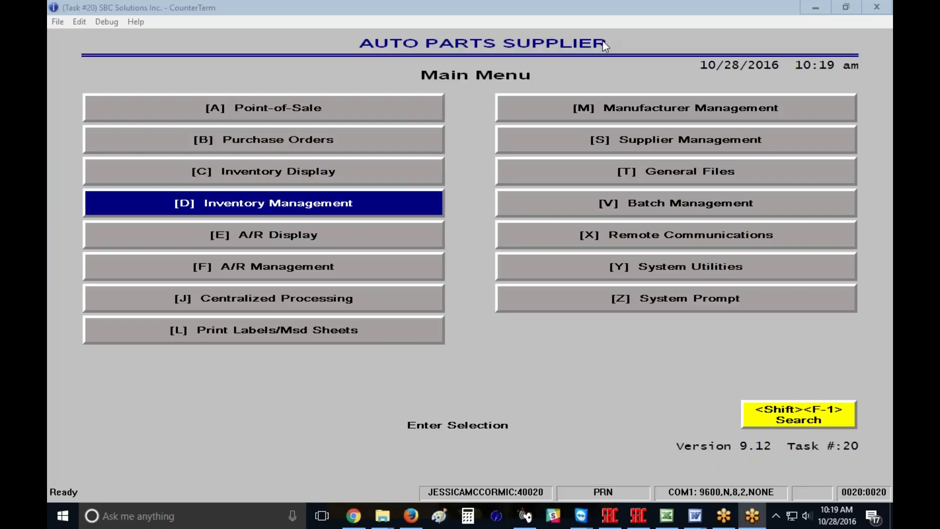
Step: Open the part number addition form in inventory management for all stores
{"action": "left_click", "coordinate": [227, 205]}
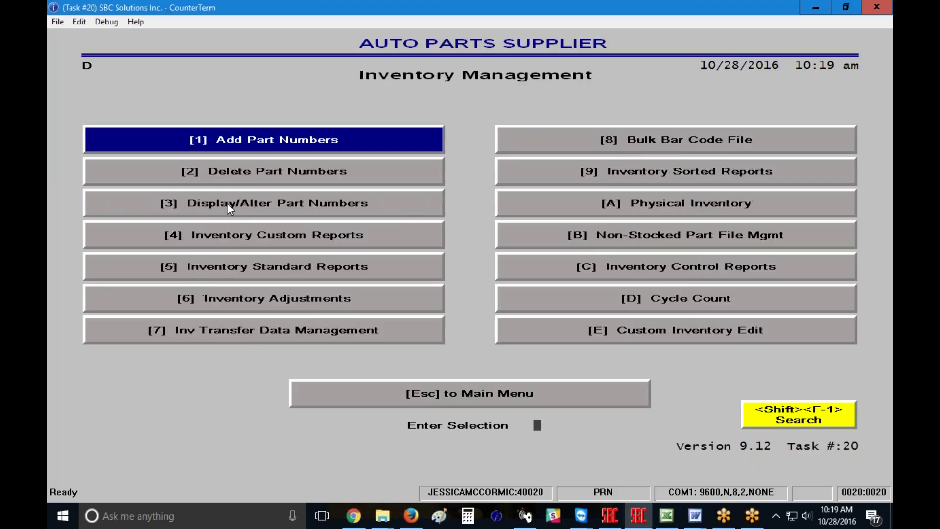
{"action": "left_click", "coordinate": [226, 139]}
{"action": "type", "text": "1"}
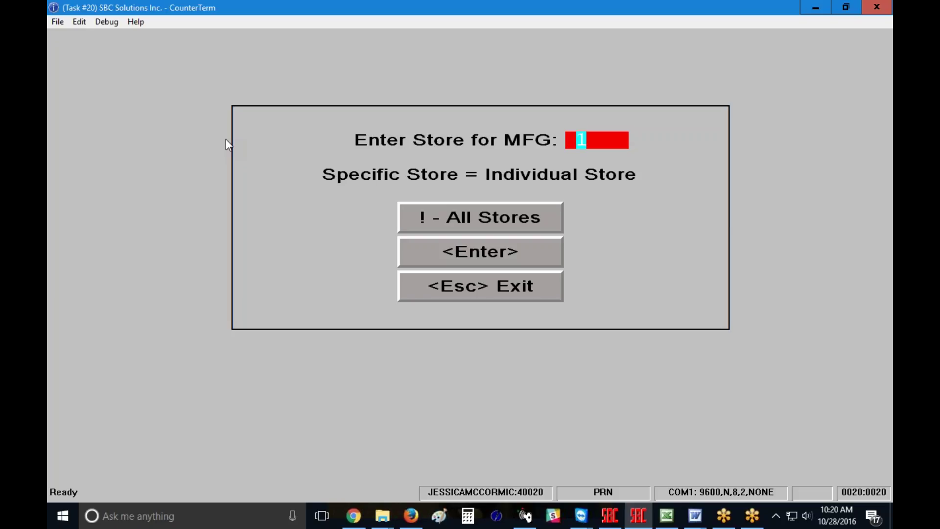
{"action": "left_click", "coordinate": [481, 221]}
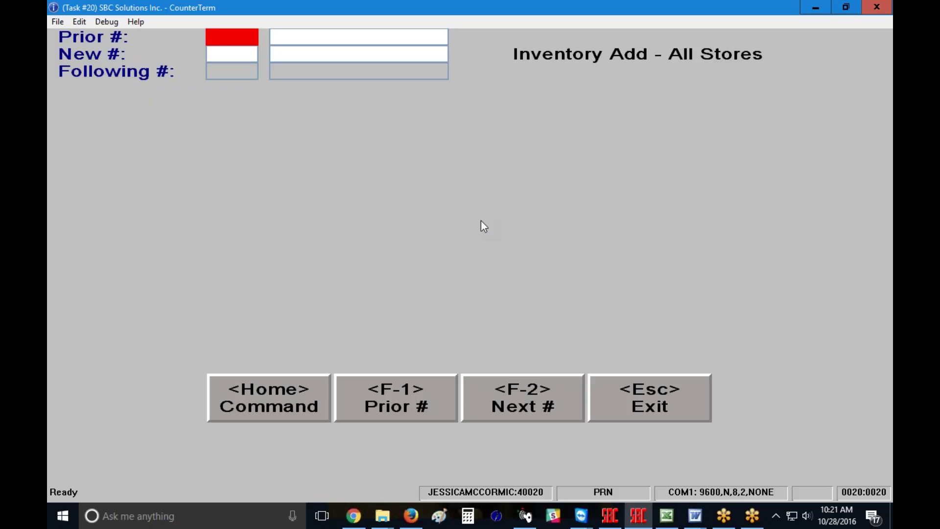
Step: Enter DUG GLUE1 as the prior number and find where it fits in the part sequence
{"action": "type", "text": "DUG"}
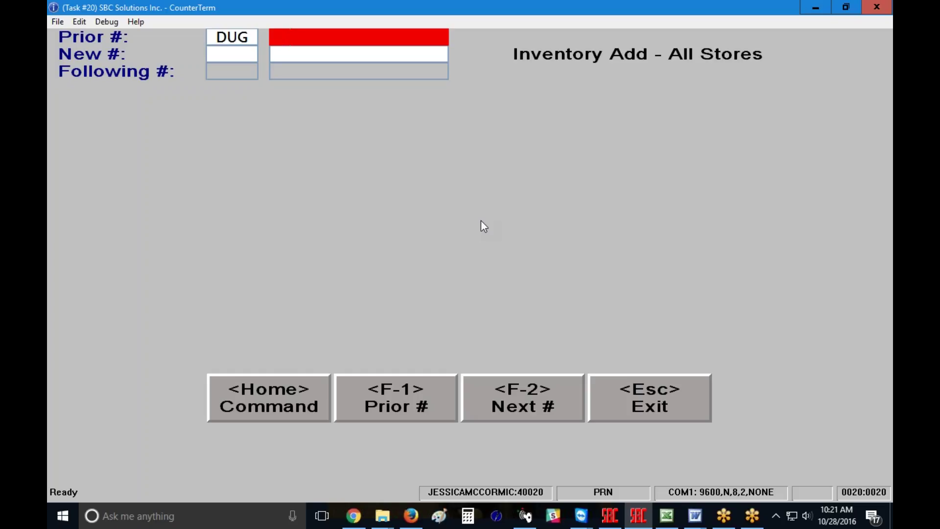
{"action": "type", "text": "GLUE1"}
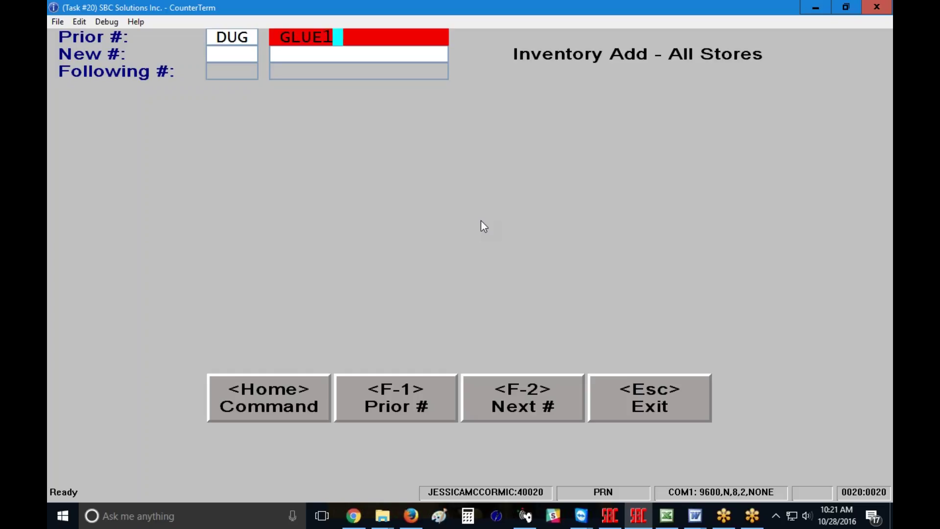
{"action": "key", "text": "Return"}
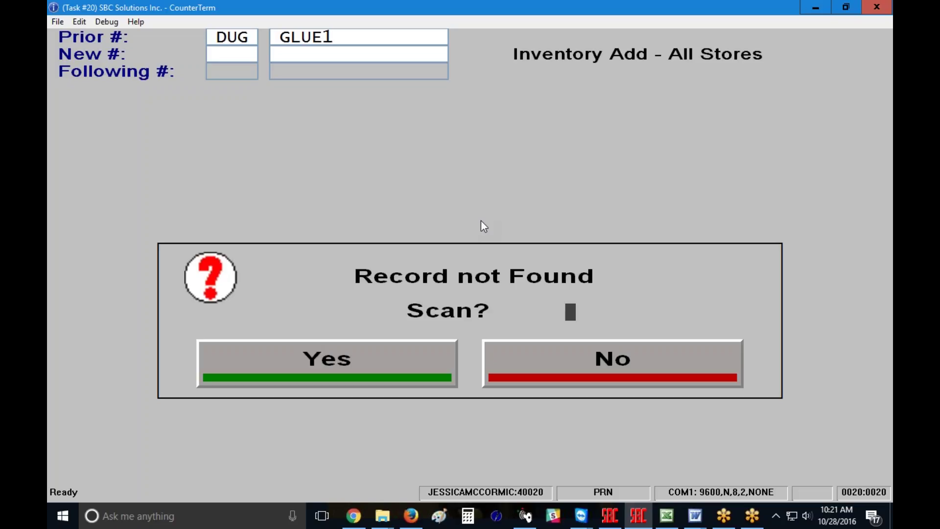
{"action": "left_click", "coordinate": [347, 361]}
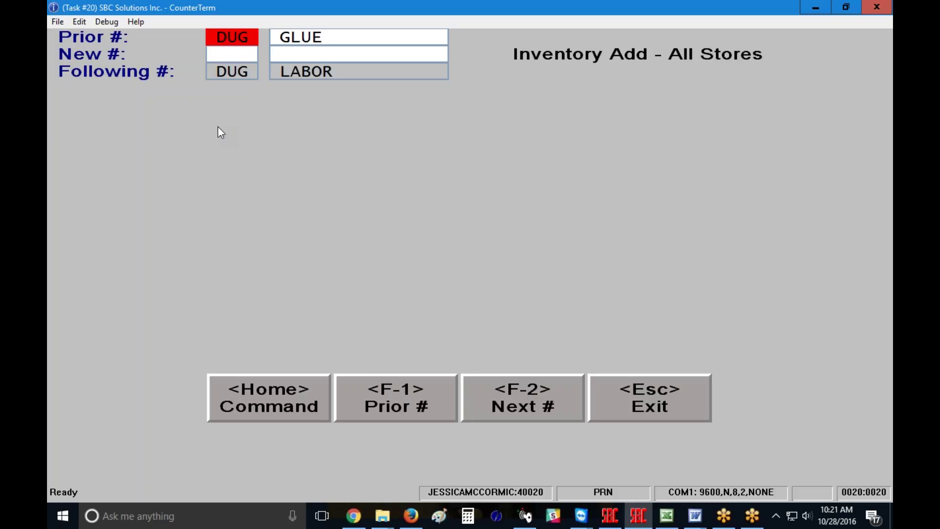
Step: Add GLUE1 as a new DUG part number directly after GLUE and return to the inventory management options
{"action": "key", "text": "Tab"}
{"action": "key", "text": "Return"}
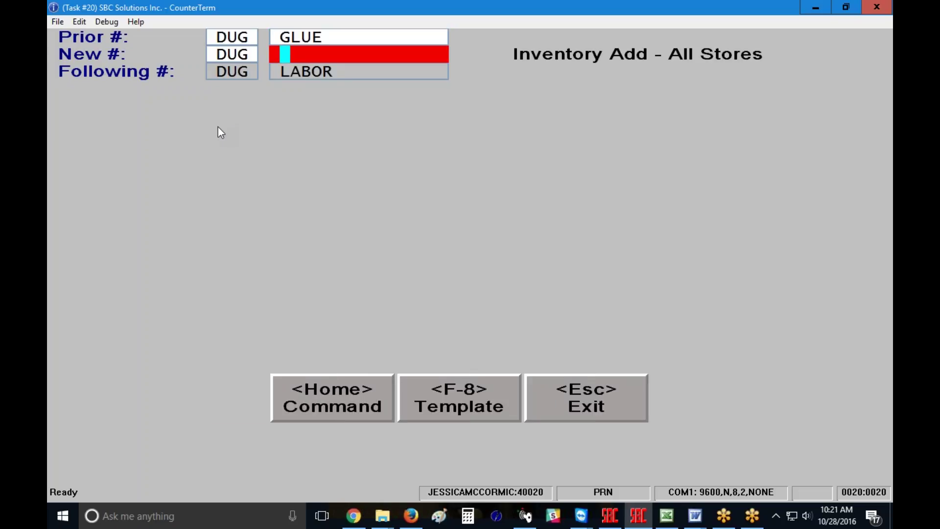
{"action": "type", "text": "GLUE1"}
{"action": "key", "text": "Return"}
{"action": "key", "text": "Escape"}
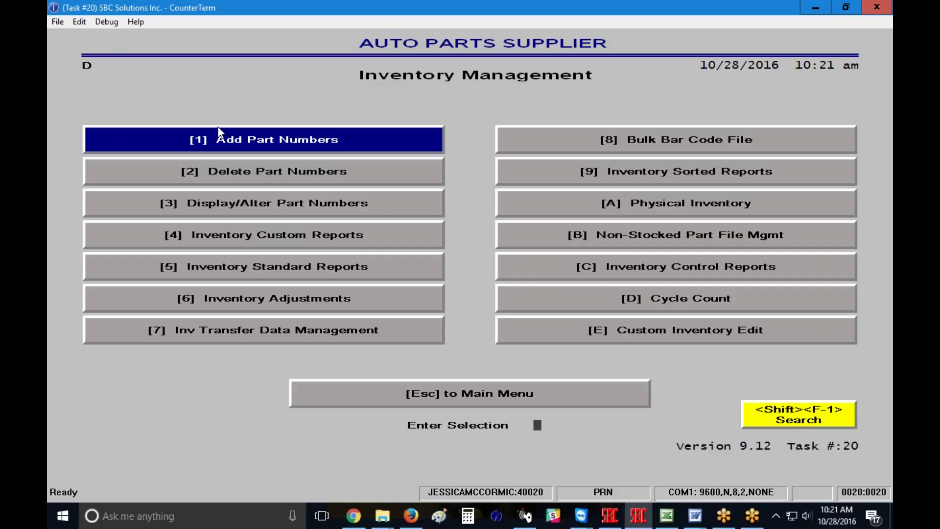
Step: Look up 51515 as the prior number for all stores, use the WIX part, and exit without adding a part
{"action": "type", "text": "1"}
{"action": "type", "text": "!"}
{"action": "key", "text": "Return"}
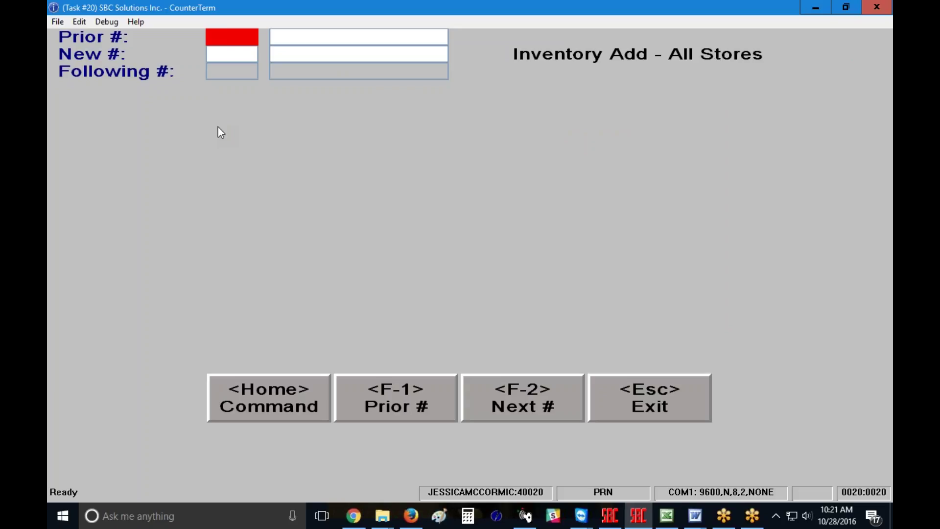
{"action": "type", "text": "515"}
{"action": "key", "text": "Return"}
{"action": "type", "text": "15"}
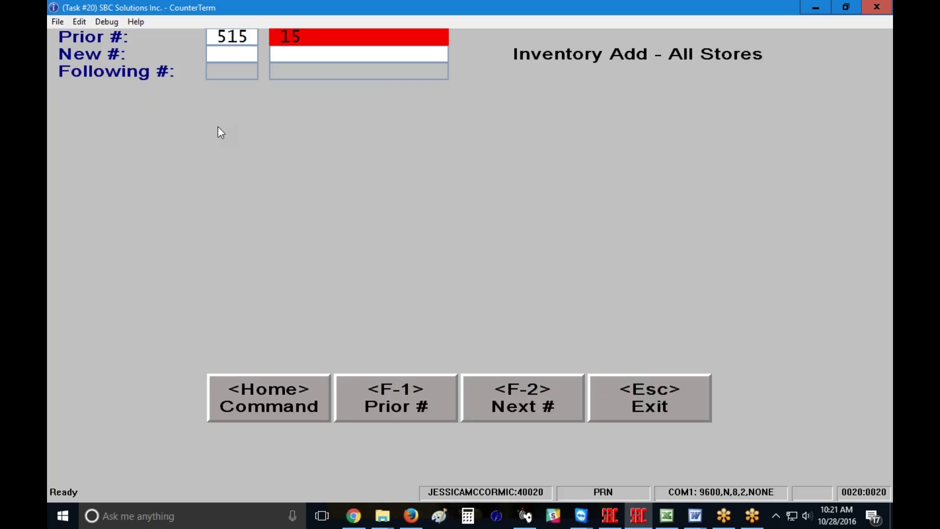
{"action": "key", "text": "Return"}
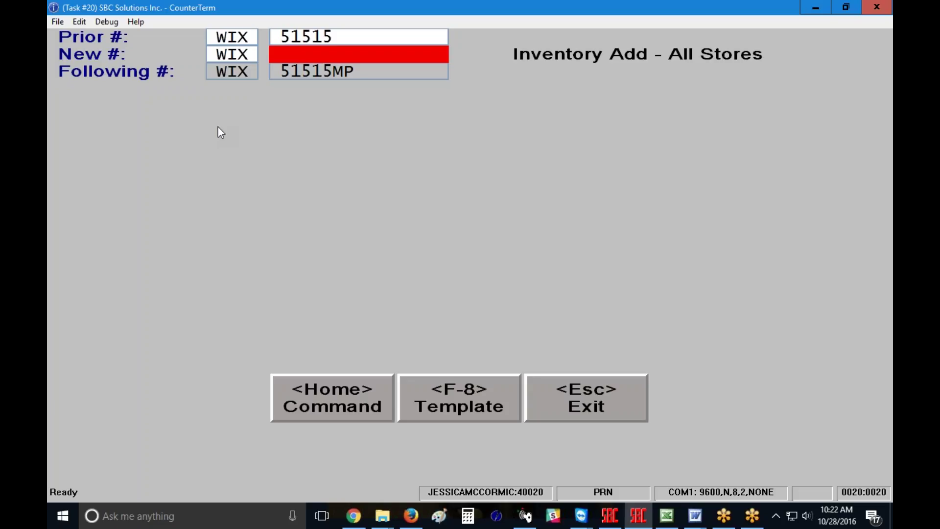
{"action": "key", "text": "Escape"}
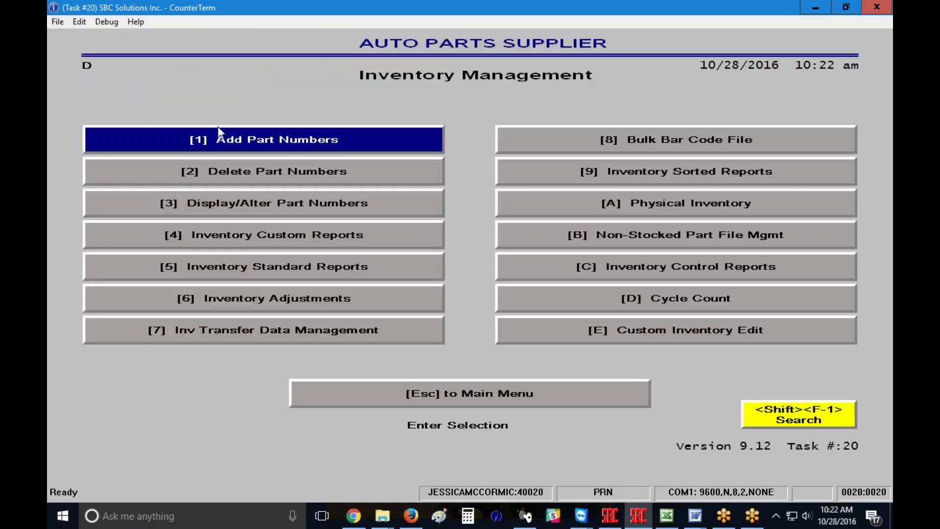
Step: Reopen part number addition for all stores and find where DUG GLUE2 fits in the part sequence
{"action": "left_click", "coordinate": [218, 129]}
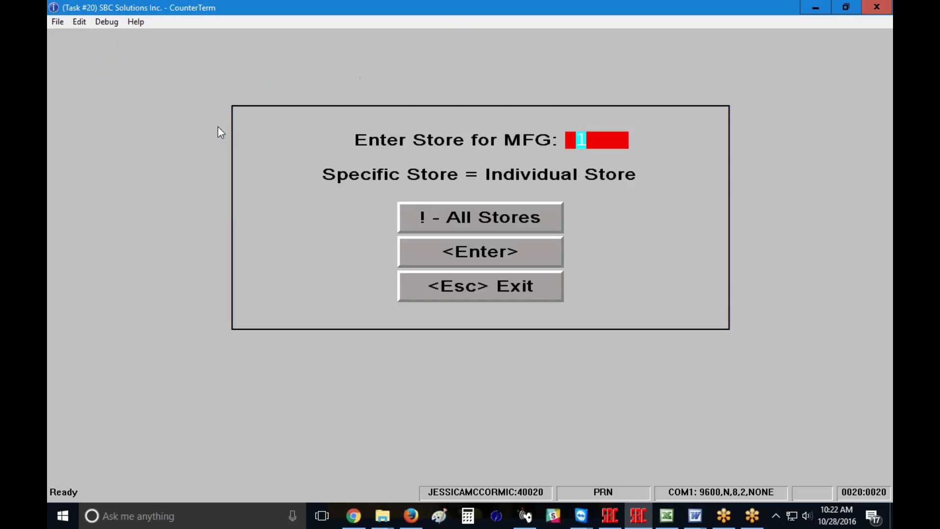
{"action": "type", "text": "!"}
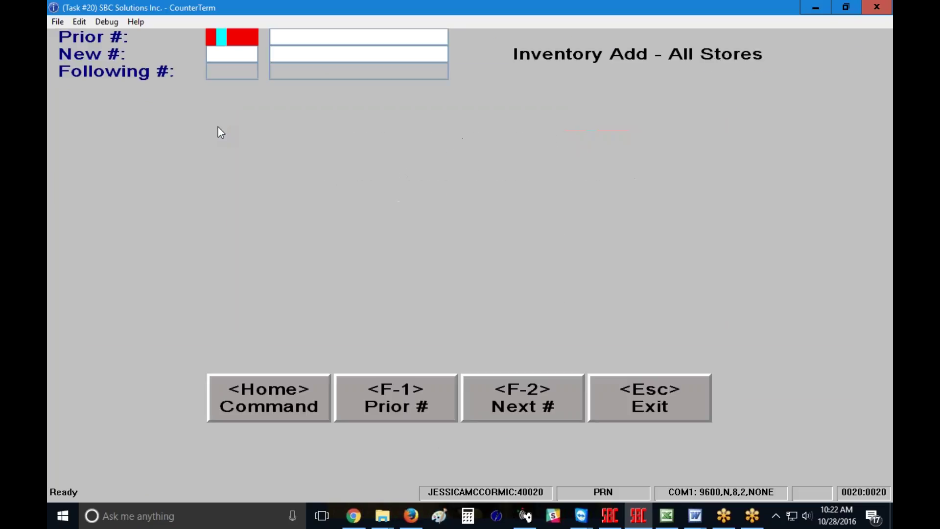
{"action": "type", "text": "DUGGL"}
{"action": "type", "text": "UE2"}
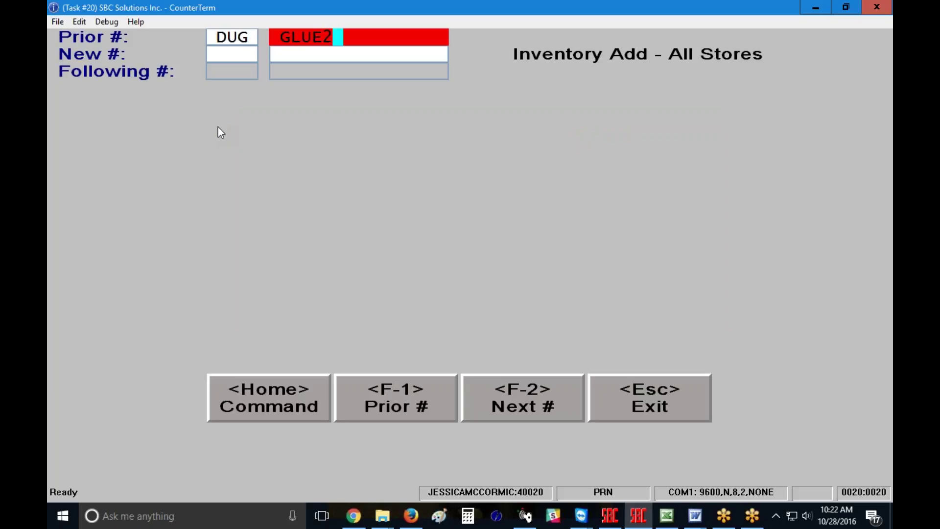
{"action": "key", "text": "Return"}
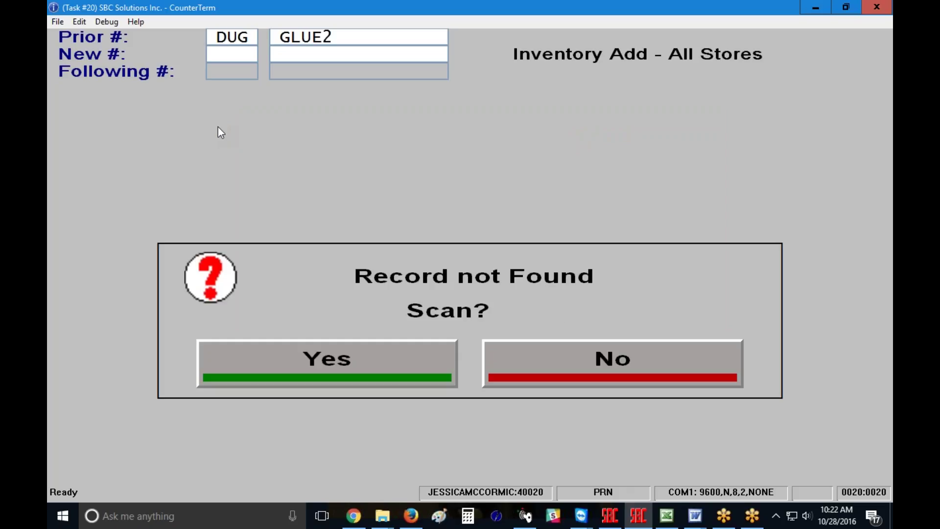
{"action": "left_click", "coordinate": [351, 369]}
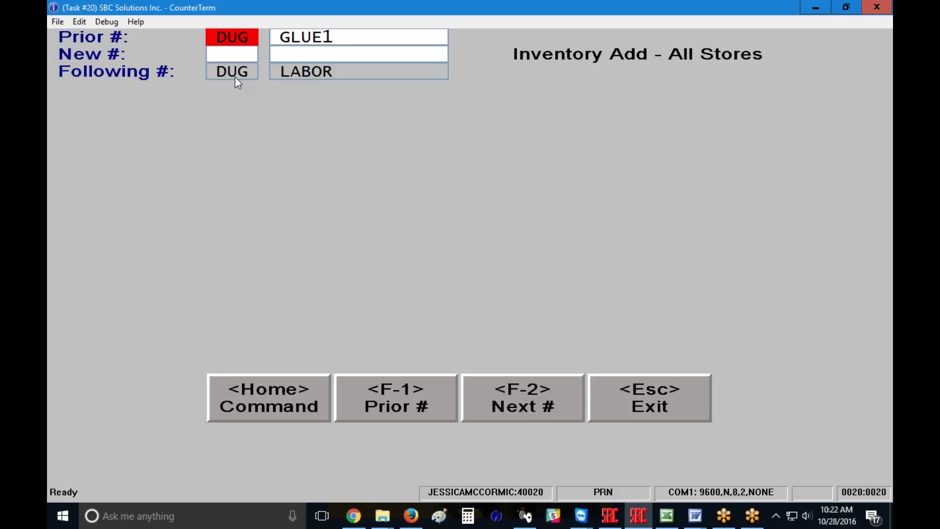
Step: Browse forward through the DUG part sequence and return to GLUE1 as the prior number
{"action": "left_click", "coordinate": [508, 403]}
{"action": "left_click", "coordinate": [508, 404]}
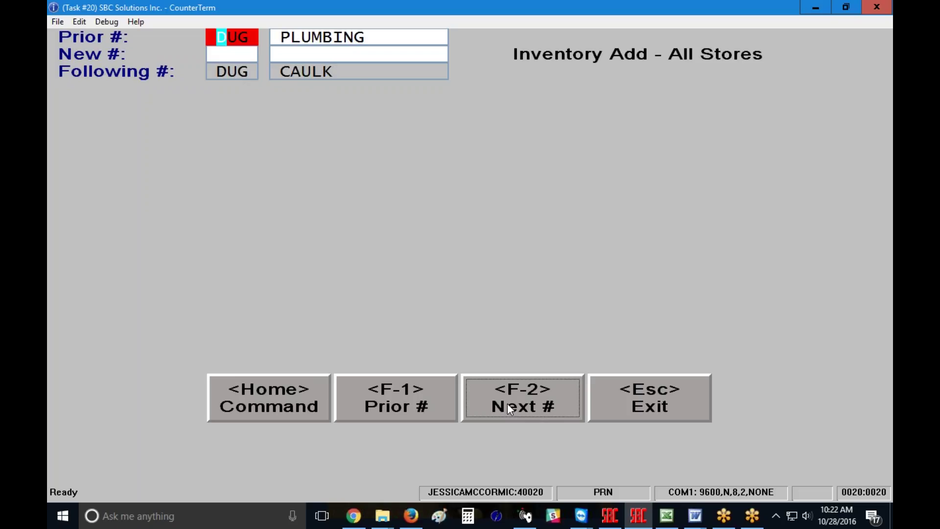
{"action": "left_click", "coordinate": [401, 405]}
{"action": "left_click", "coordinate": [400, 405]}
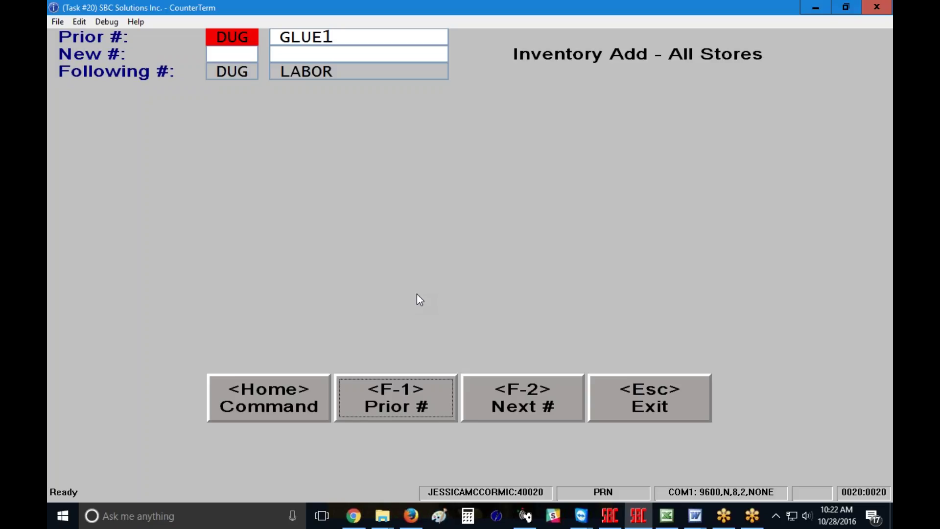
Step: Add GLUE2 as a new DUG part number after GLUE1 and return to a blank prior number entry
{"action": "key", "text": "Return"}
{"action": "key", "text": "Return"}
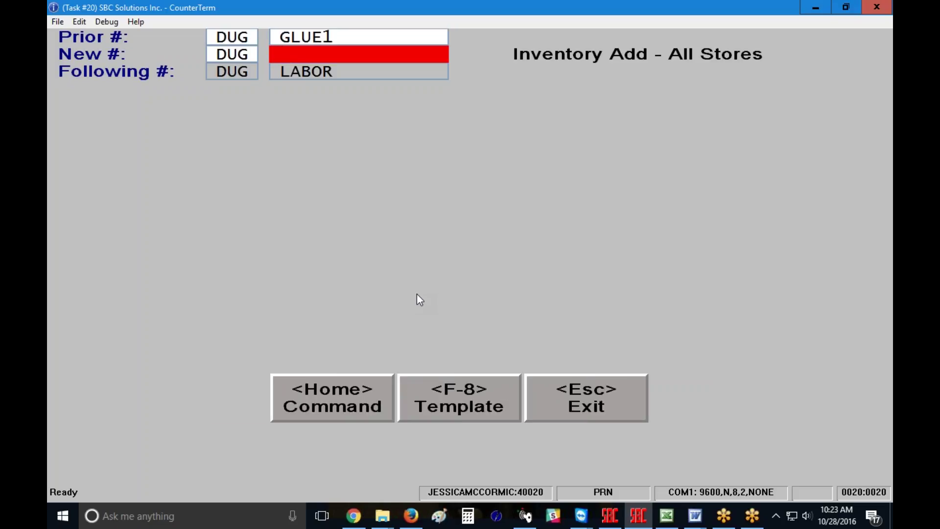
{"action": "type", "text": "GLUE2"}
{"action": "key", "text": "Return"}
{"action": "left_click", "coordinate": [884, 490]}
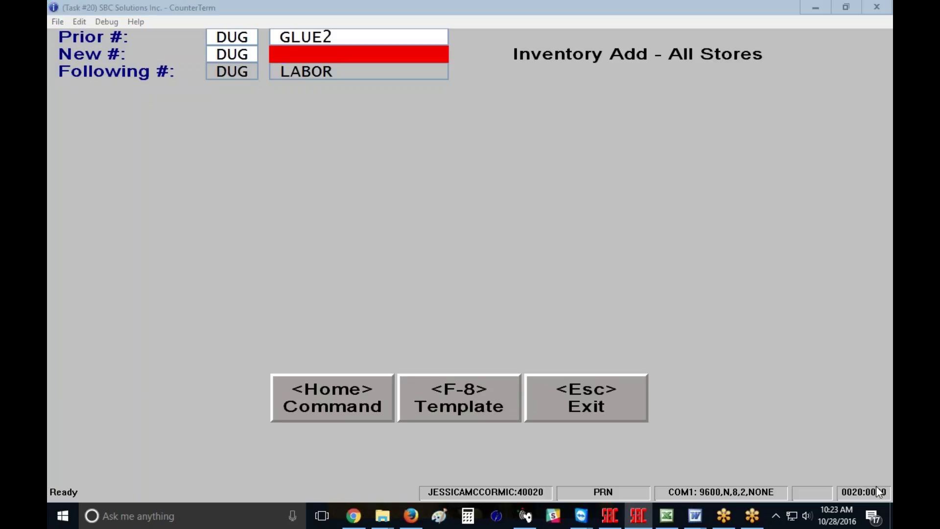
{"action": "left_click", "coordinate": [741, 355]}
{"action": "key", "text": "Escape"}
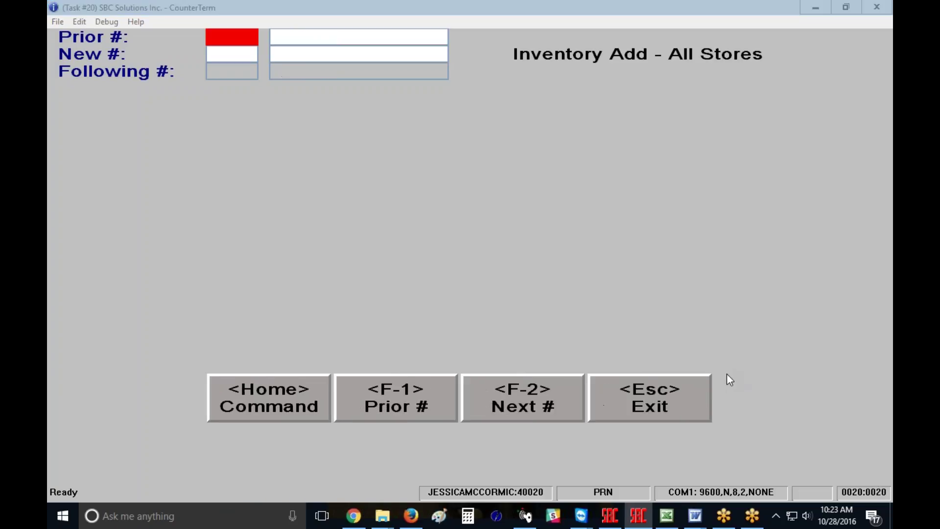
{"action": "left_click", "coordinate": [871, 32]}
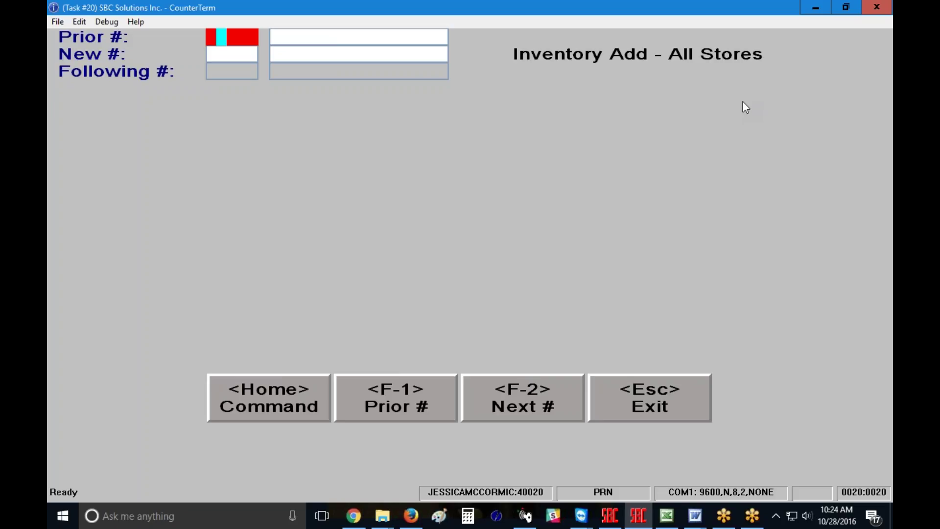
Step: Enter DUG GLUE3 as the prior number and find where it fits in the part sequence
{"action": "type", "text": "DUG"}
{"action": "key", "text": "Return"}
{"action": "type", "text": "G"}
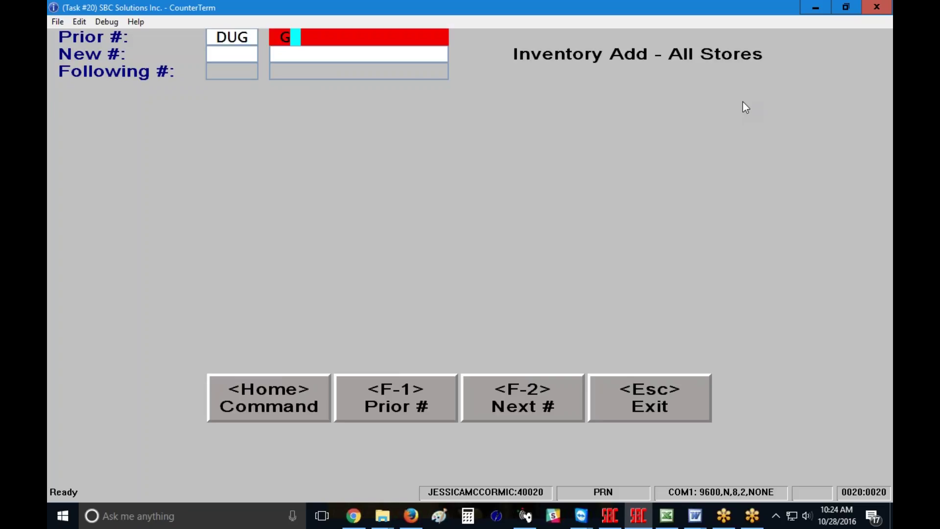
{"action": "type", "text": "LUE3"}
{"action": "key", "text": "Return"}
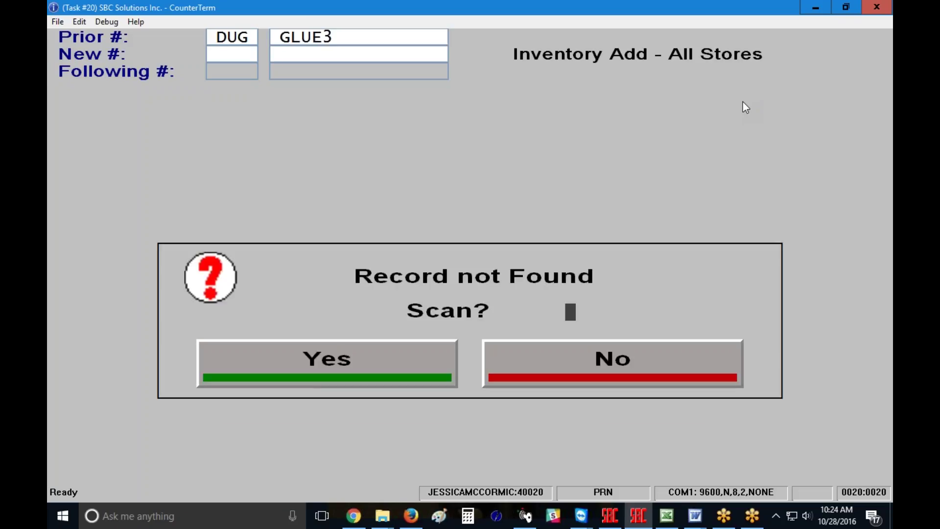
{"action": "key", "text": "n"}
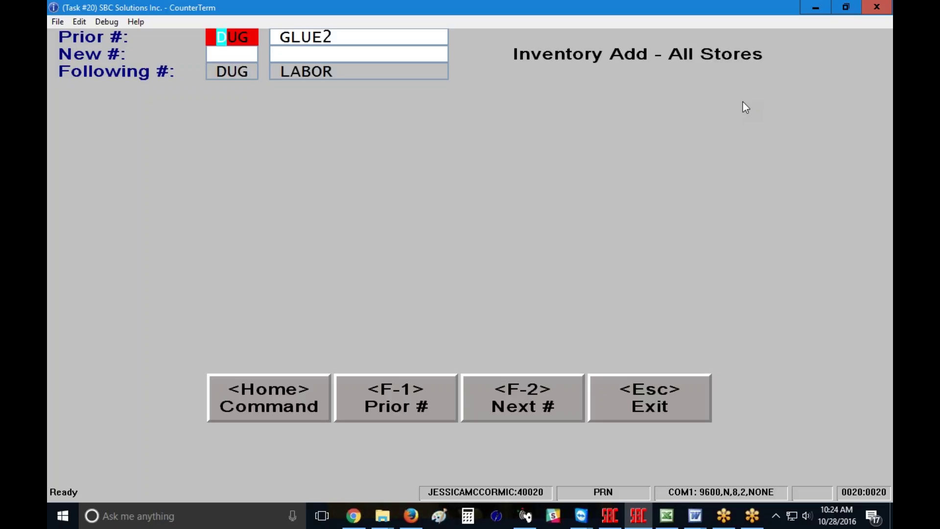
Step: Accept GLUE2 as the prior number, display the part data fields, and enter DUG GLUE3 as the new number
{"action": "key", "text": "Return"}
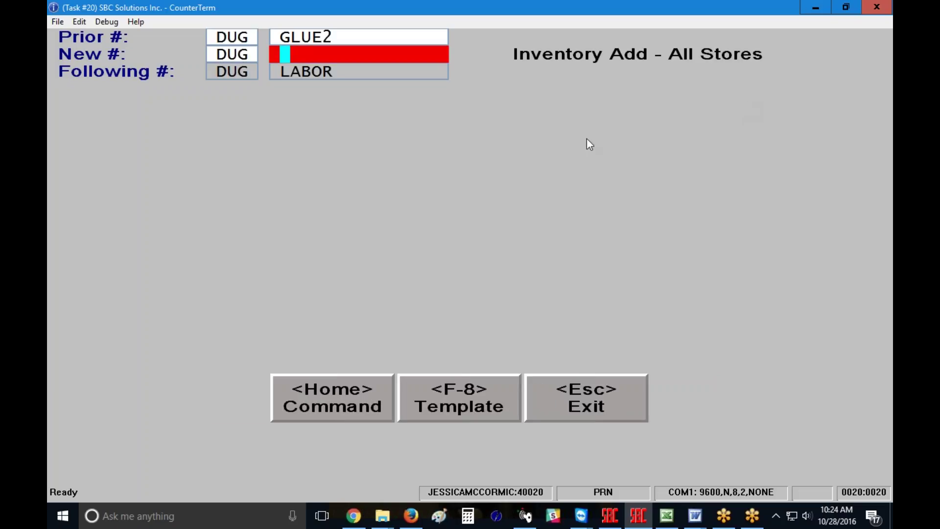
{"action": "left_click", "coordinate": [348, 414]}
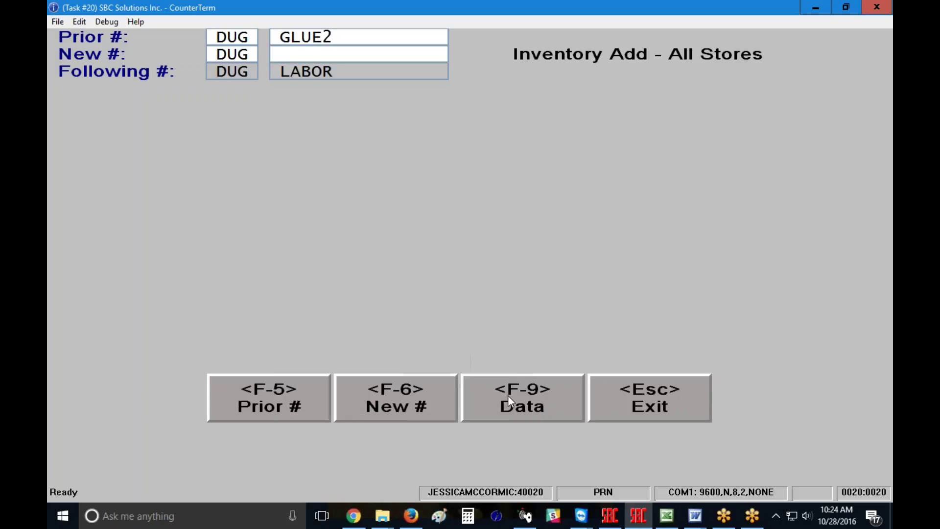
{"action": "left_click", "coordinate": [529, 407]}
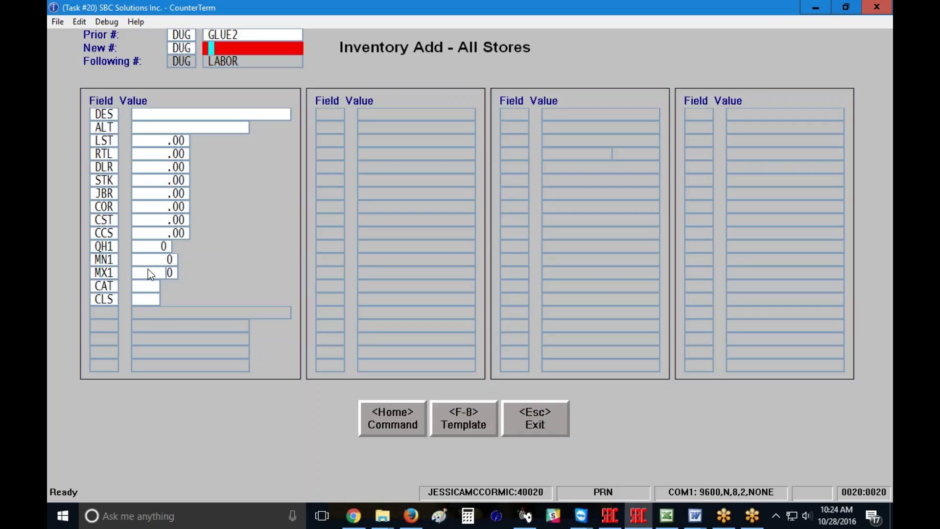
{"action": "type", "text": "GLUE3"}
{"action": "key", "text": "Return"}
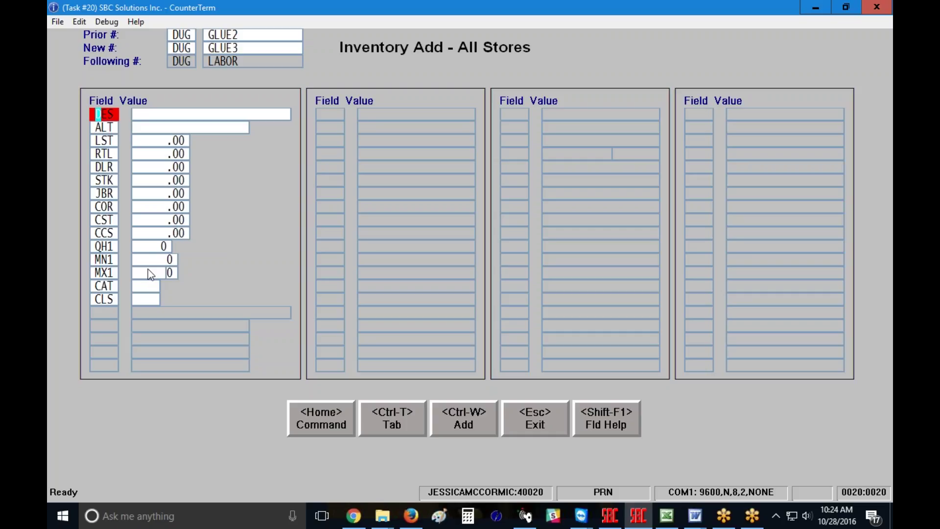
Step: Set the new part's DES field to "GLUE - 3", leave ALT blank, and set LST to 10.00
{"action": "key", "text": "Return"}
{"action": "type", "text": "GLUE - 3"}
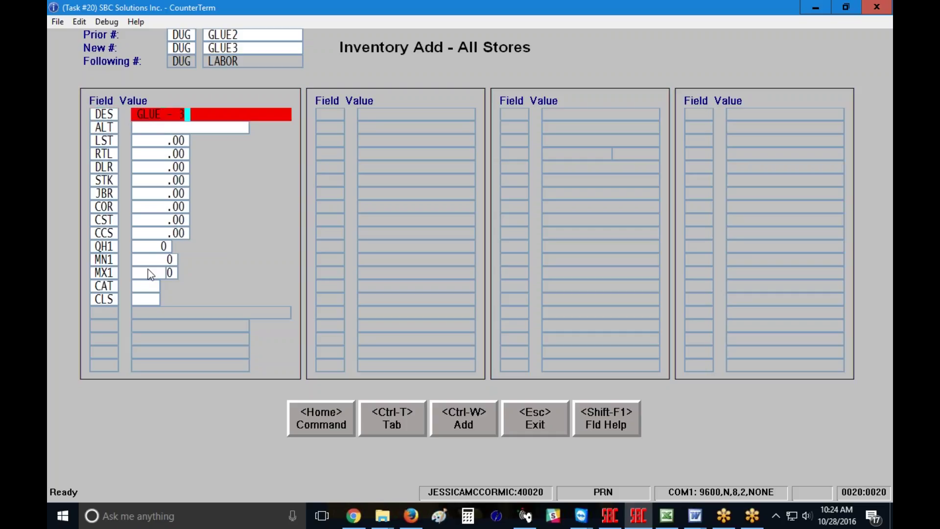
{"action": "key", "text": "Return"}
{"action": "key", "text": "Return"}
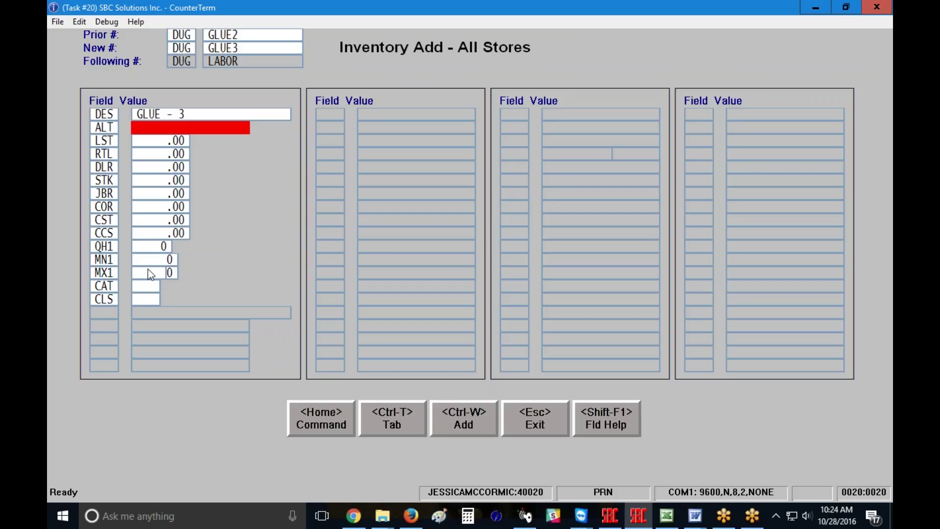
{"action": "key", "text": "Return"}
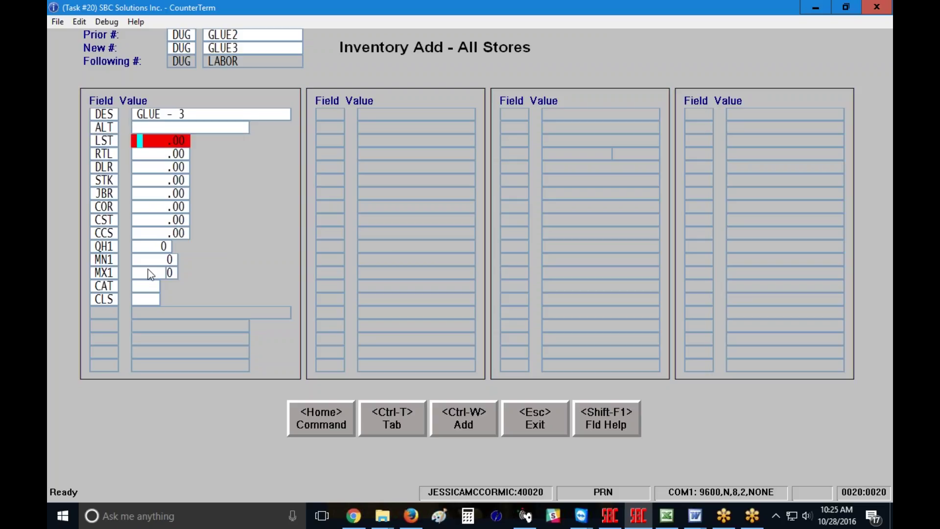
{"action": "type", "text": "10."}
{"action": "key", "text": "Return"}
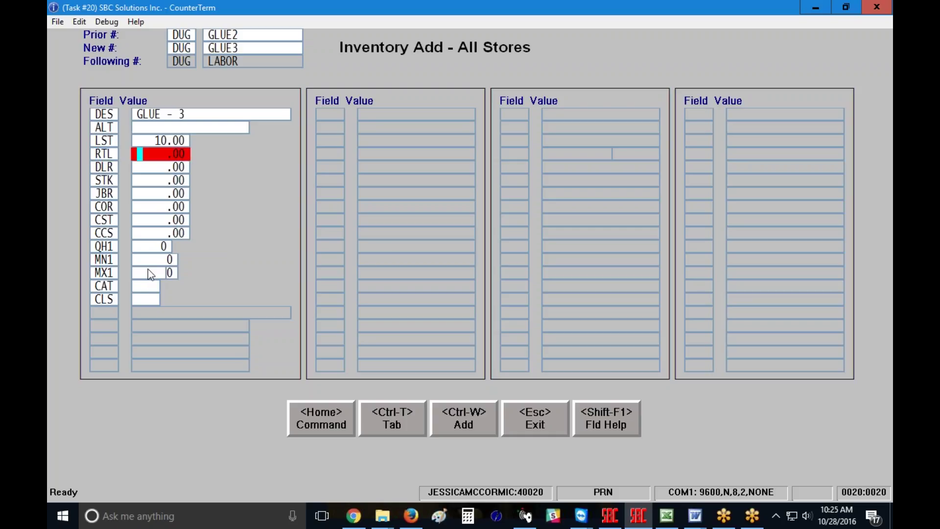
Step: Set GLUE3's remaining selling prices: RTL 9.50, DLR 9.25, STK 9.00 and JBR 8.50
{"action": "type", "text": "9.5"}
{"action": "key", "text": "Return"}
{"action": "type", "text": "9.25"}
{"action": "key", "text": "Return"}
{"action": "type", "text": "9.00"}
{"action": "key", "text": "Return"}
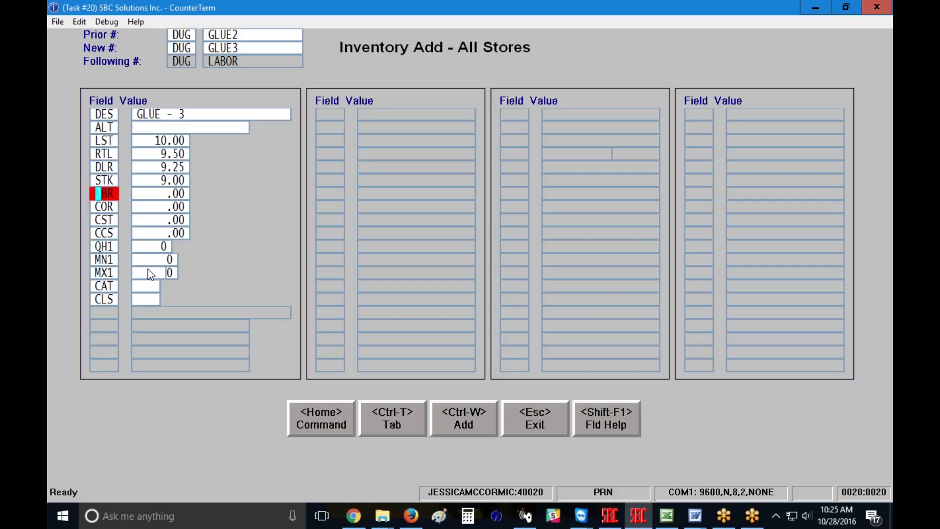
{"action": "type", "text": "8.5"}
{"action": "type", "text": "0"}
{"action": "key", "text": "Return"}
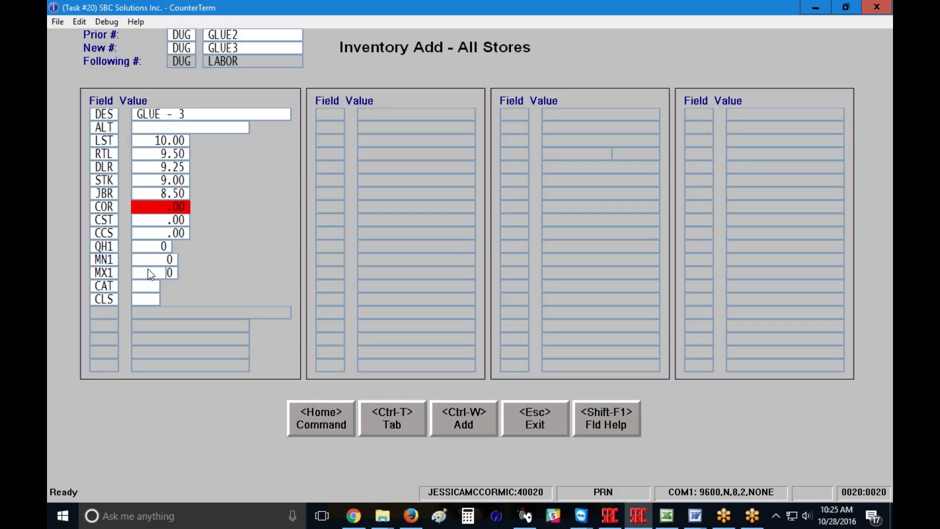
Step: Set the part's CST cost to 5.00, leaving COR and CCS at their defaults
{"action": "key", "text": "Return"}
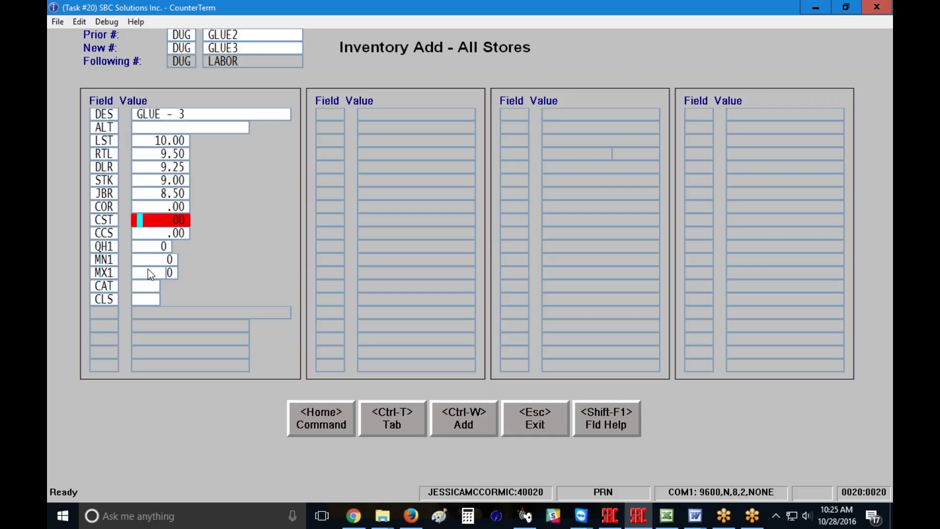
{"action": "type", "text": "5.00"}
{"action": "key", "text": "Return"}
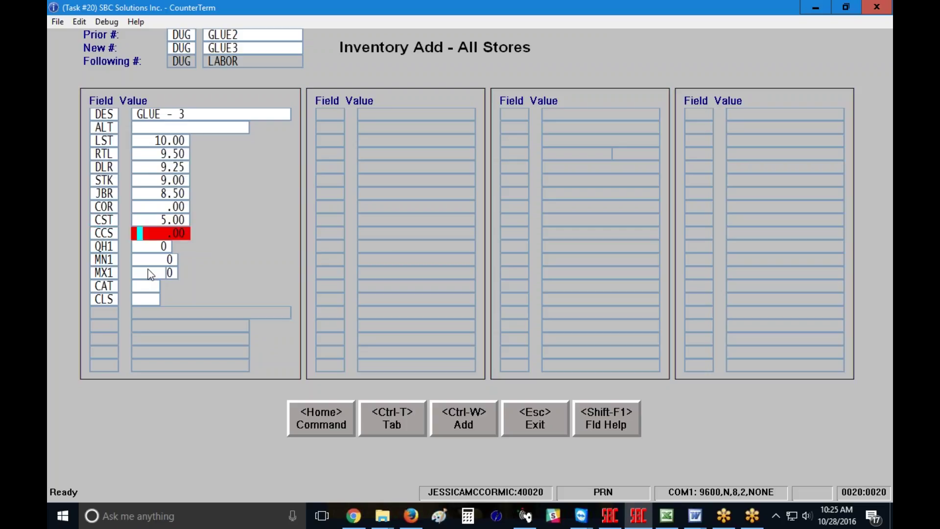
{"action": "key", "text": "Return"}
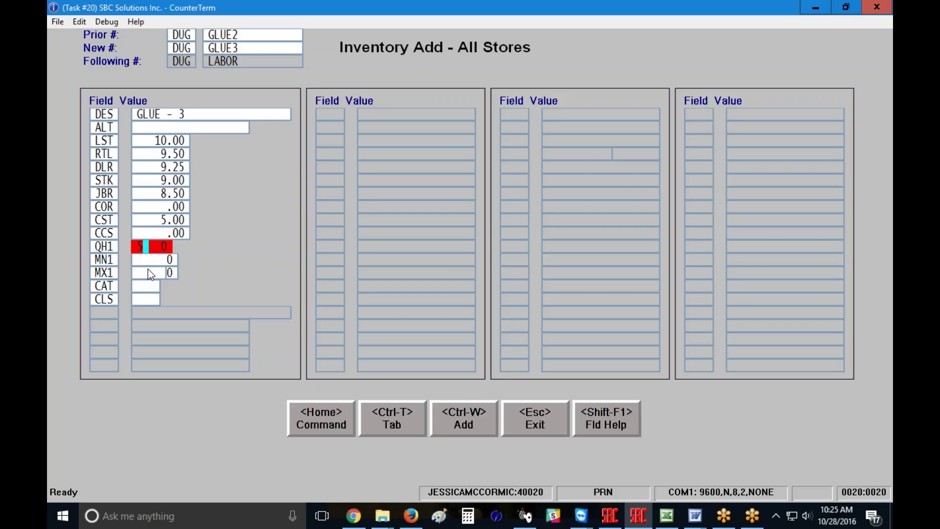
Step: Set the store 1 stock figures: QH1 to 5, MN1 to 2 and MX1 to 2
{"action": "key", "text": "Return"}
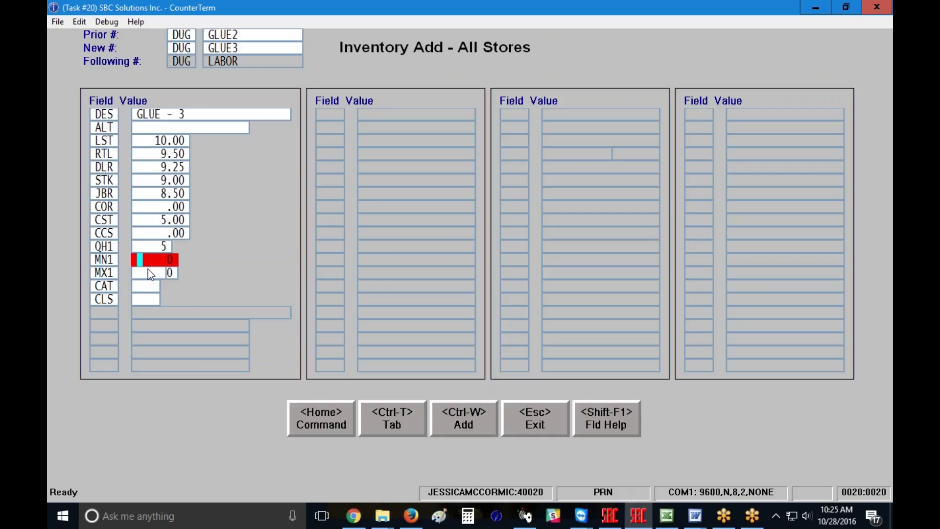
{"action": "type", "text": "2"}
{"action": "key", "text": "Return"}
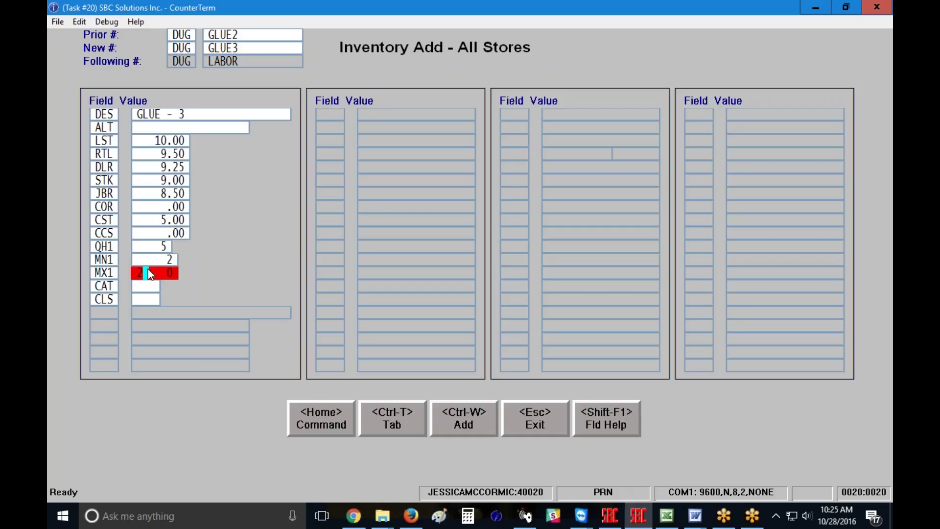
{"action": "key", "text": "Return"}
Step: Set CAT to GLU, leave CLS blank, and add GLUE3 to the inventory
{"action": "type", "text": "GLU"}
{"action": "key", "text": "Return"}
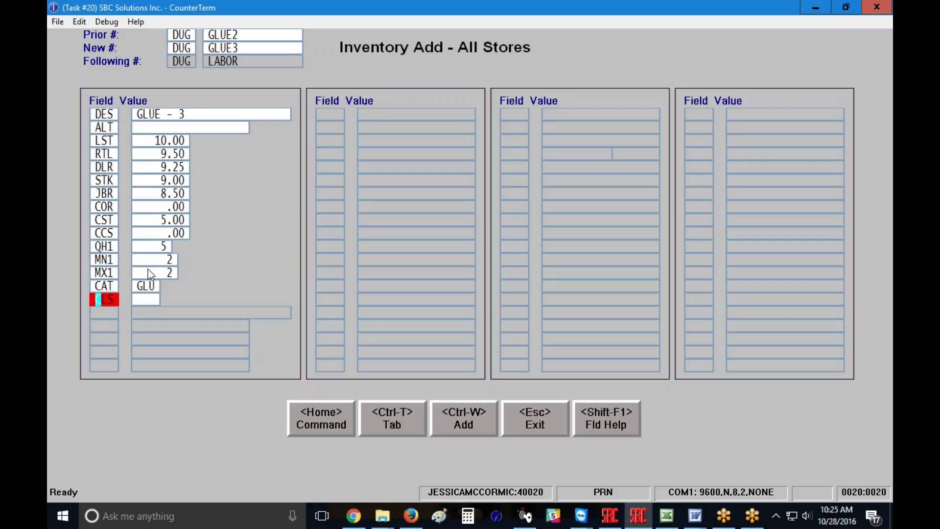
{"action": "key", "text": "Return"}
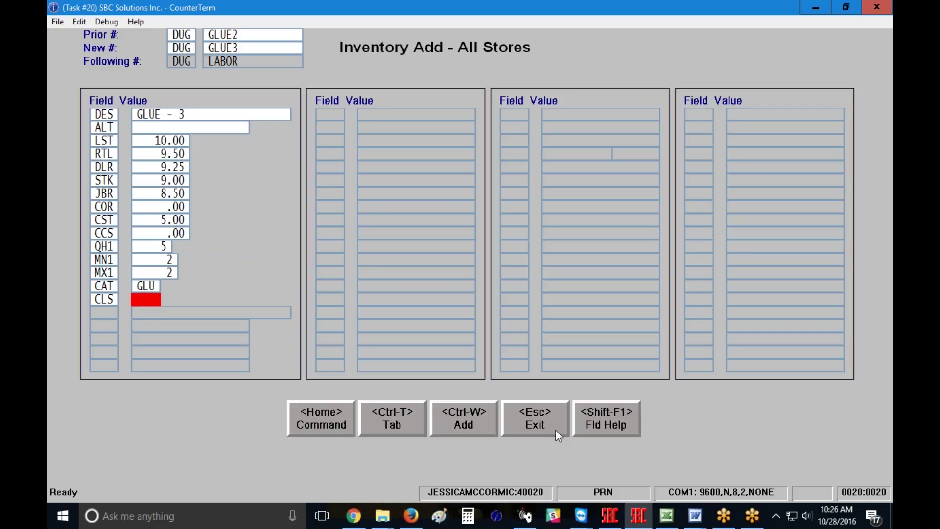
{"action": "left_click", "coordinate": [464, 424]}
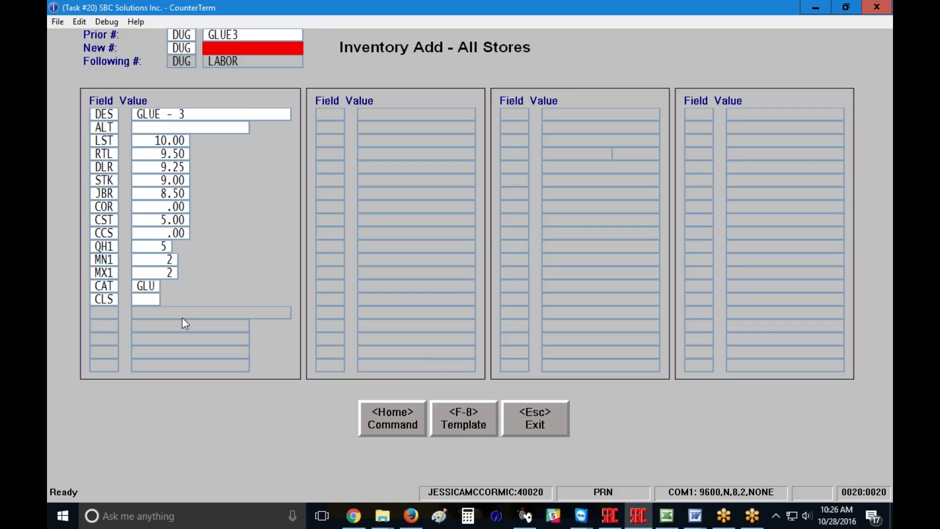
Step: Look up DUG GLUE3 in Display/Alter Part Numbers, and view the part number before it for comparison
{"action": "key", "text": "Escape"}
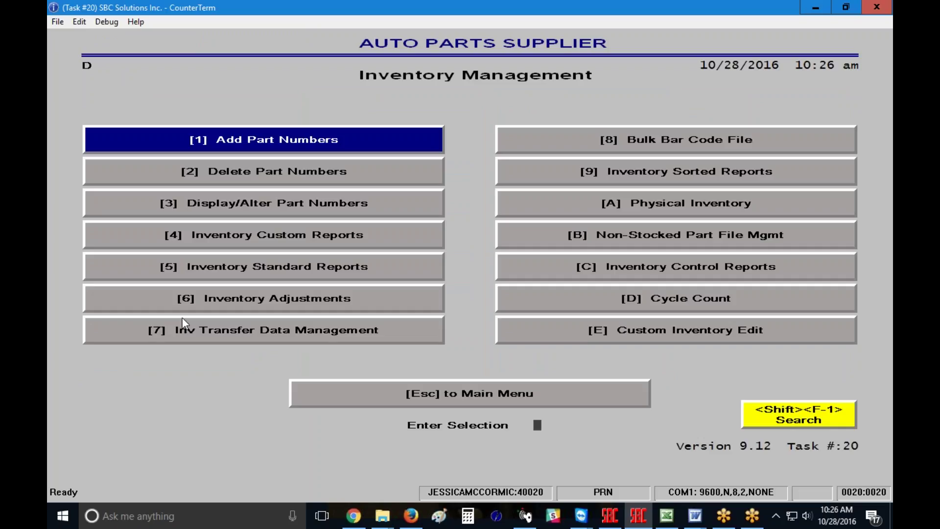
{"action": "left_click", "coordinate": [276, 203]}
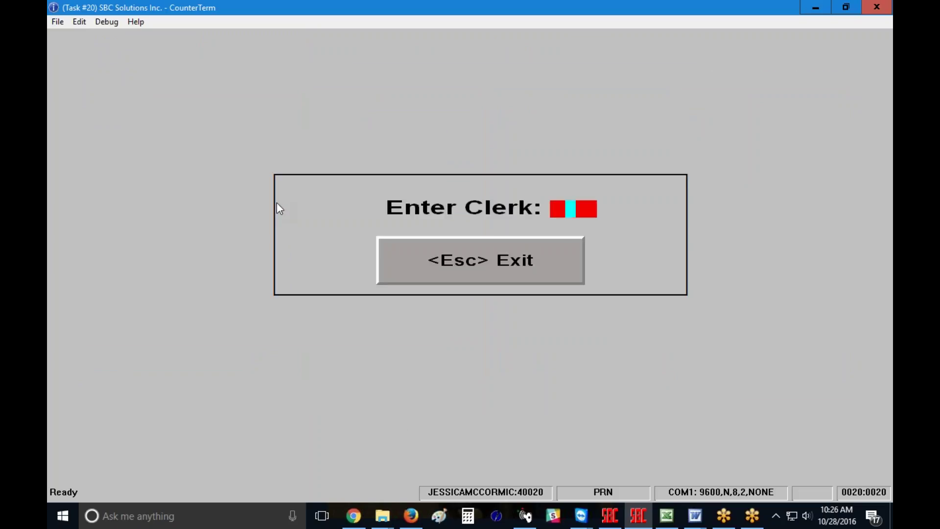
{"action": "key", "text": "Return"}
{"action": "type", "text": "GLUGLUE3"}
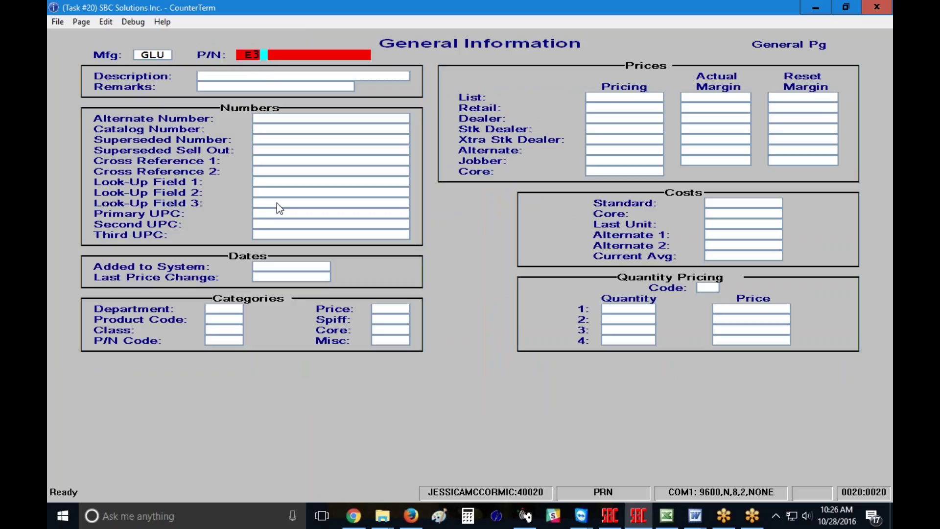
{"action": "key", "text": "Return"}
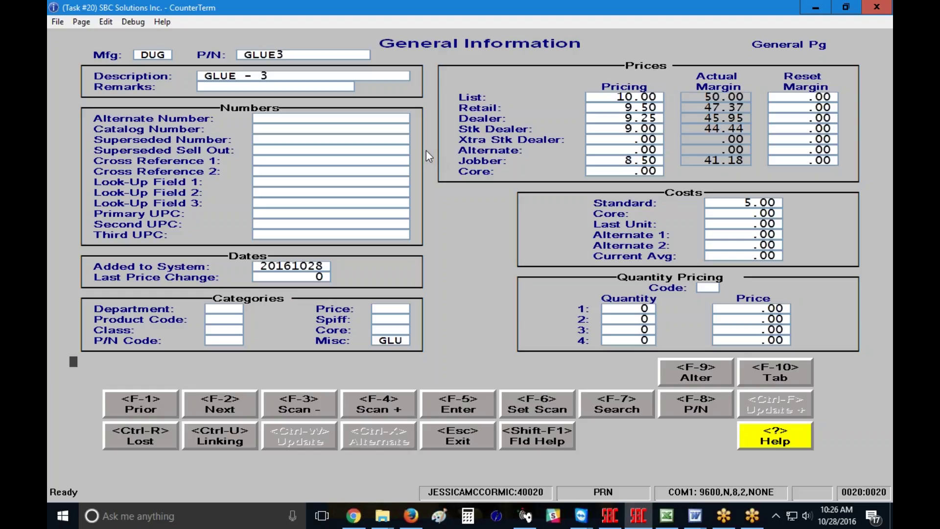
{"action": "key", "text": "F1"}
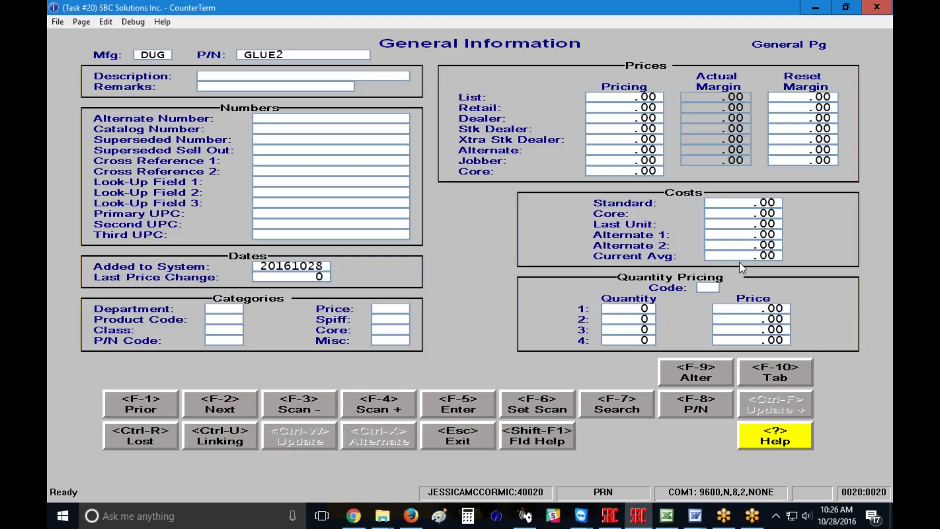
Step: Exit the part display and reopen Add Part Numbers for all stores
{"action": "key", "text": "Escape"}
{"action": "key", "text": "Up"}
{"action": "key", "text": "Up"}
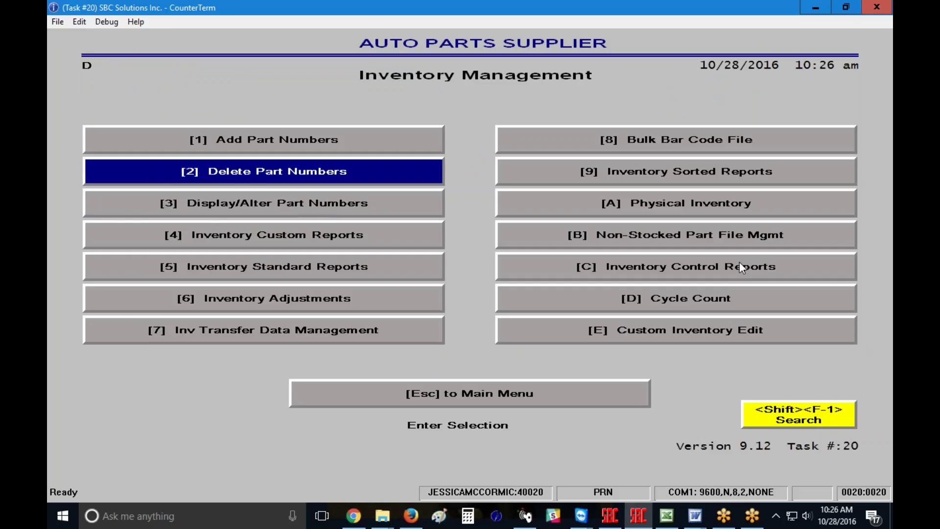
{"action": "left_click", "coordinate": [740, 263]}
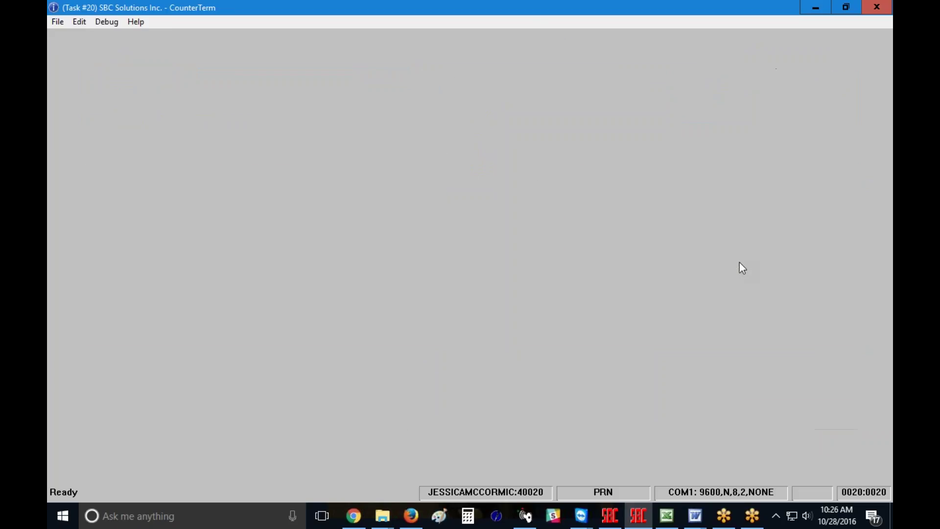
{"action": "type", "text": "!"}
{"action": "key", "text": "Return"}
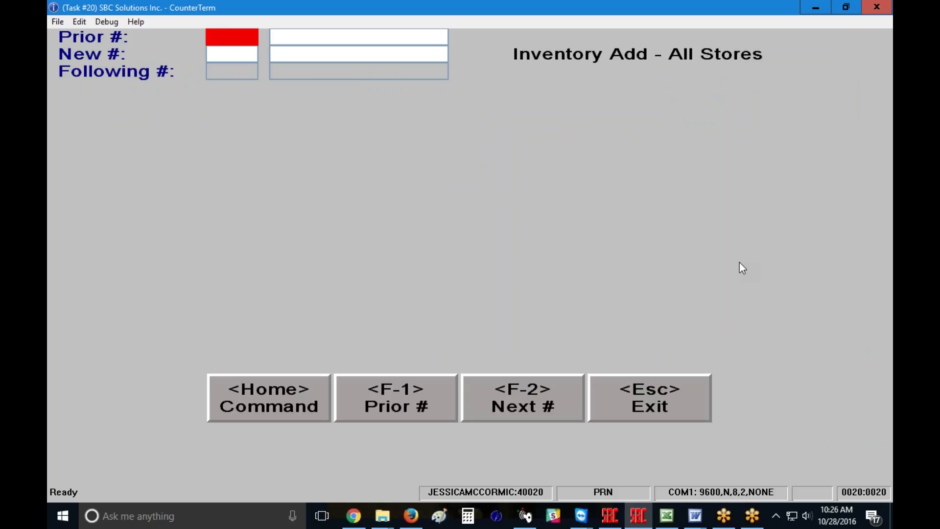
Step: Leave the prior number blank, display the part data fields, and enter new number 1 under manufacturer 123
{"action": "key", "text": "Return"}
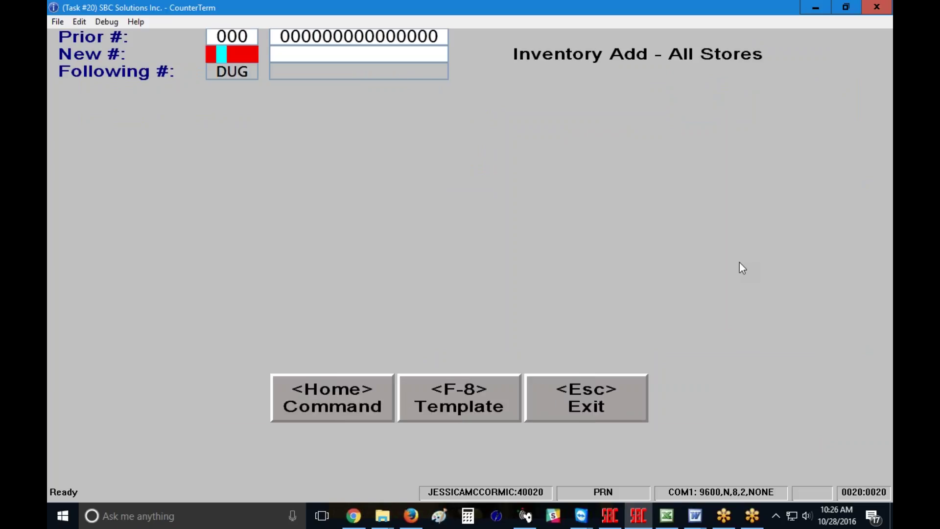
{"action": "key", "text": "Return"}
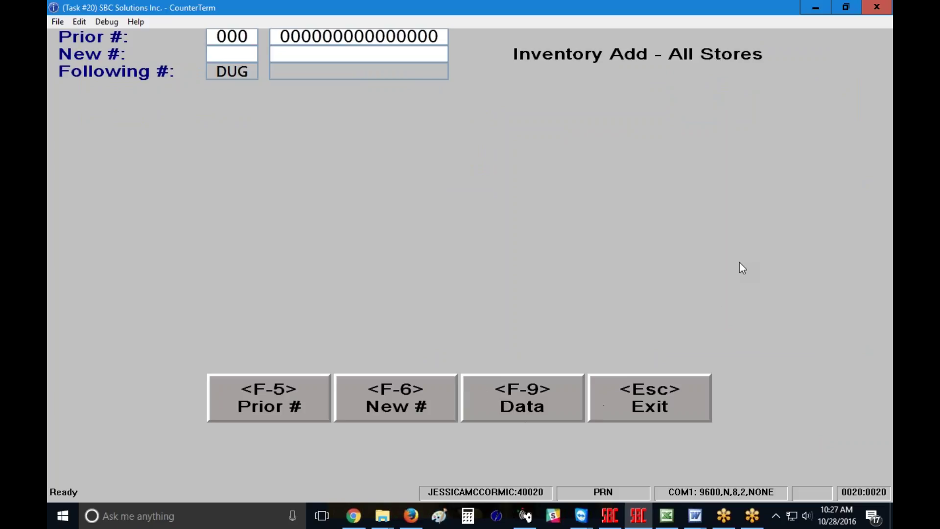
{"action": "left_click", "coordinate": [528, 404]}
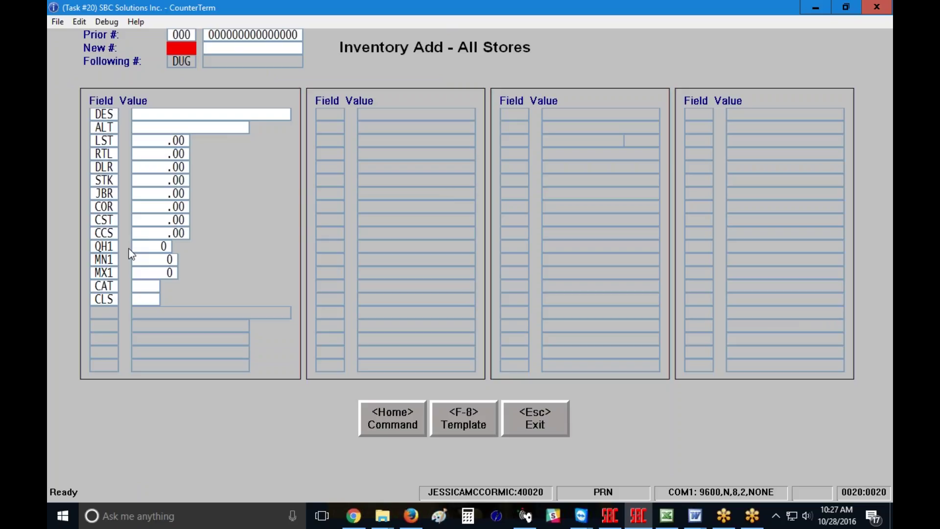
{"action": "type", "text": "1231"}
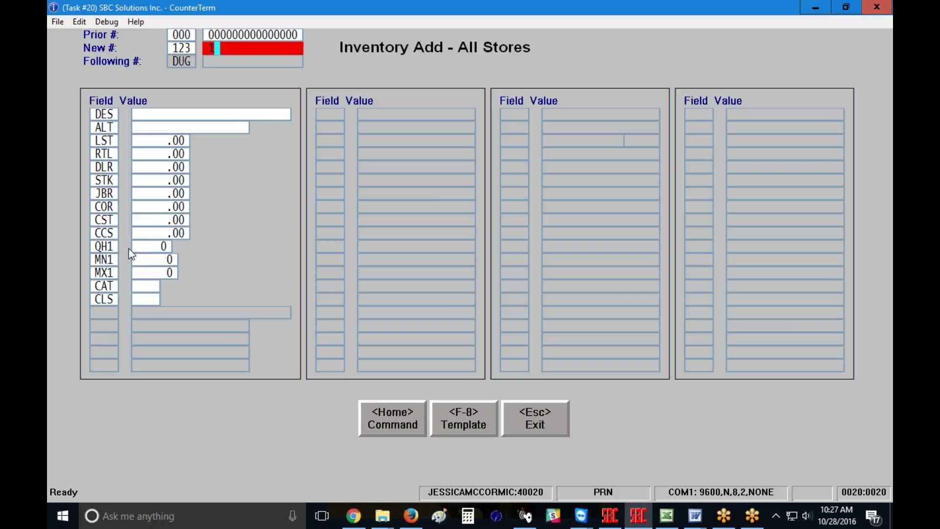
{"action": "key", "text": "Return"}
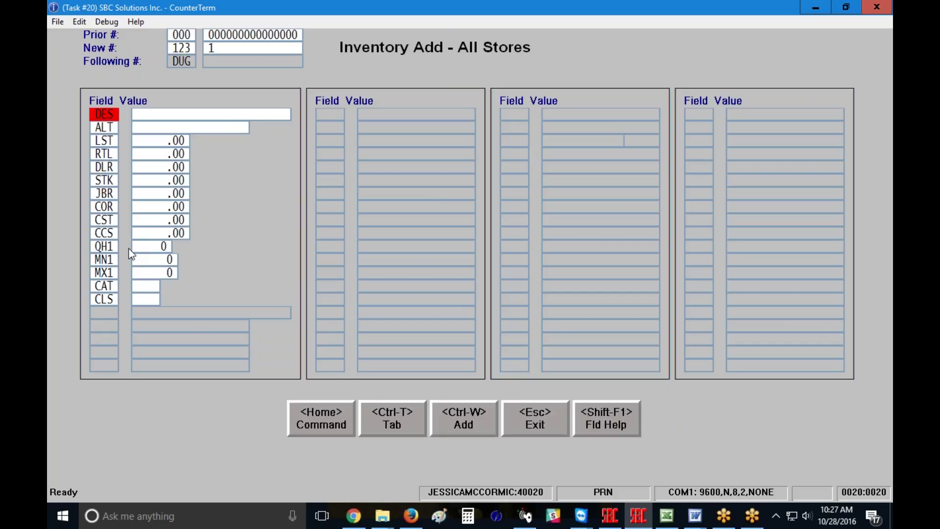
Step: Add UMC as an extra data field in the first empty row after CLS, keeping the existing fields unchanged
{"action": "key", "text": "Return"}
{"action": "key", "text": "Return"}
{"action": "key", "text": "Return"}
{"action": "key", "text": "Return"}
{"action": "key", "text": "Return"}
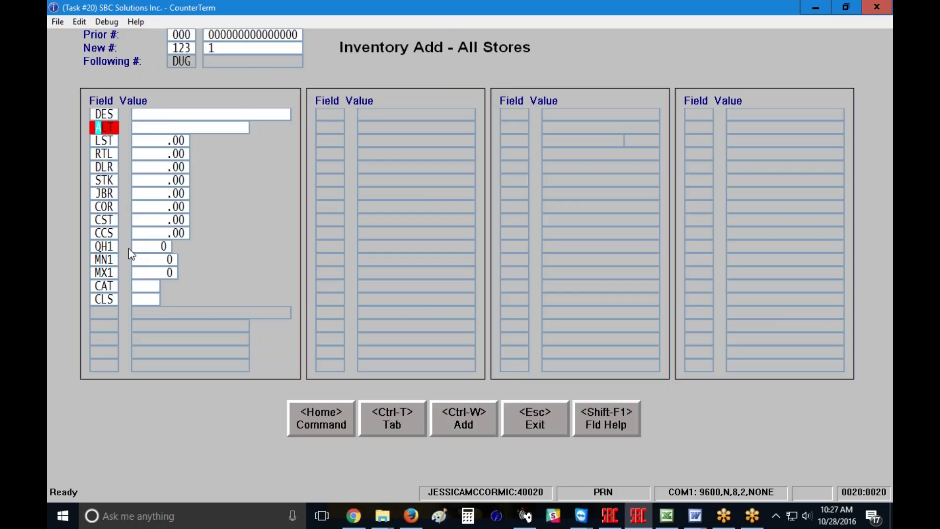
{"action": "key", "text": "Return"}
{"action": "key", "text": "Return"}
{"action": "key", "text": "Return"}
{"action": "key", "text": "Return"}
{"action": "key", "text": "Return"}
{"action": "key", "text": "Return"}
{"action": "key", "text": "Return"}
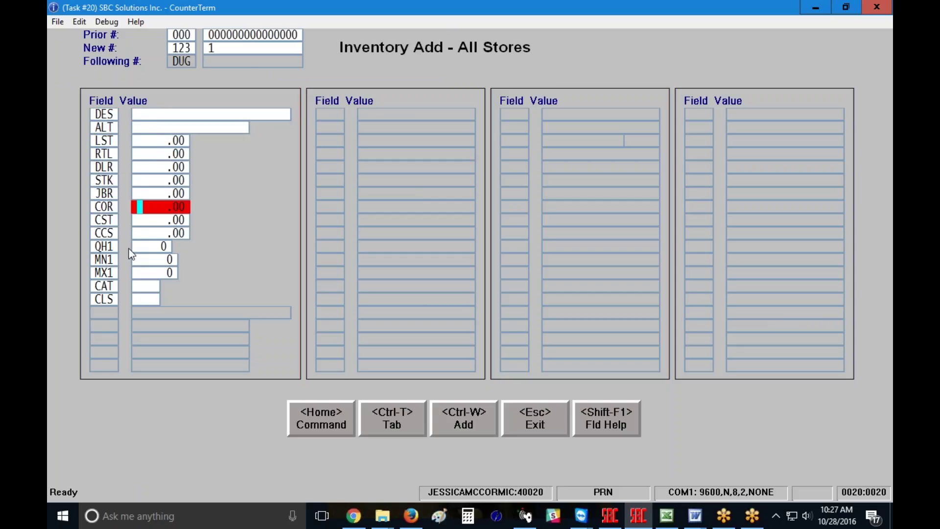
{"action": "key", "text": "Return"}
{"action": "key", "text": "Return"}
{"action": "key", "text": "Return"}
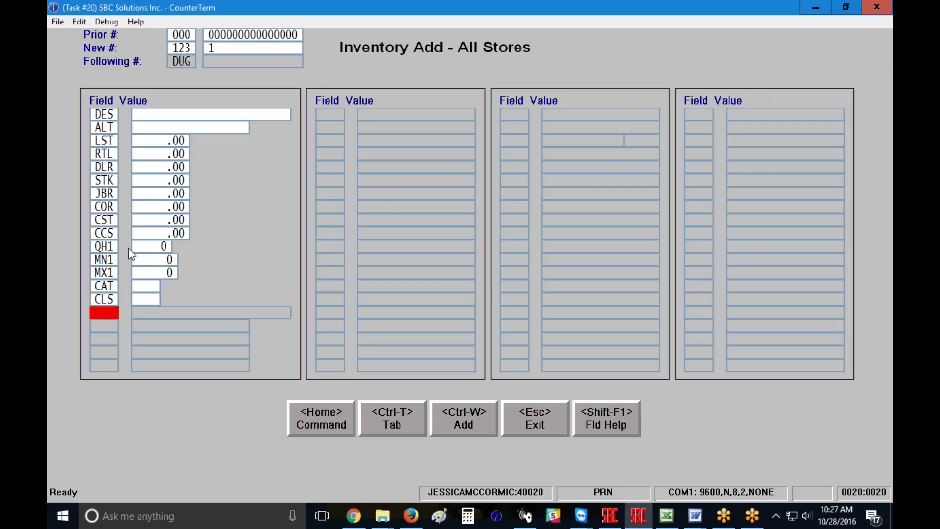
{"action": "type", "text": "UMC"}
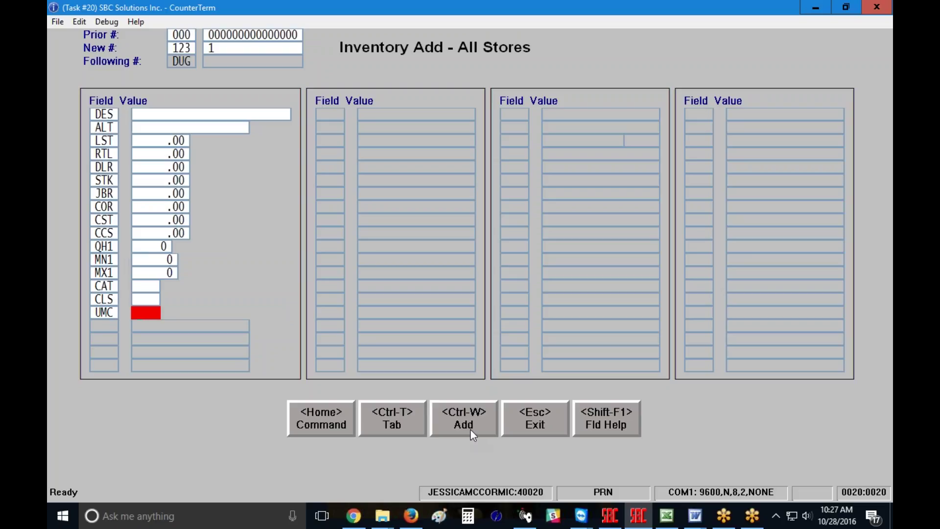
Step: Save the data field layout including UMC and dismiss the confirmation
{"action": "left_click", "coordinate": [319, 423]}
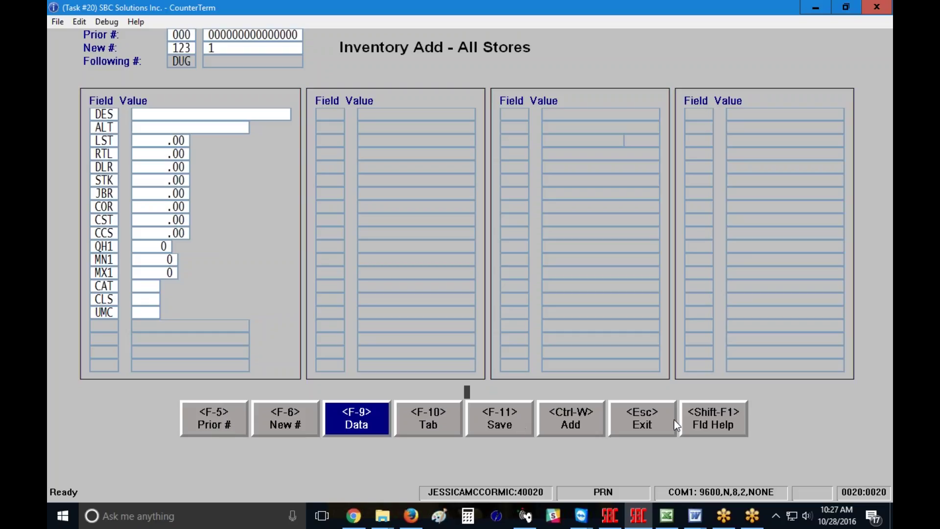
{"action": "left_click", "coordinate": [503, 422]}
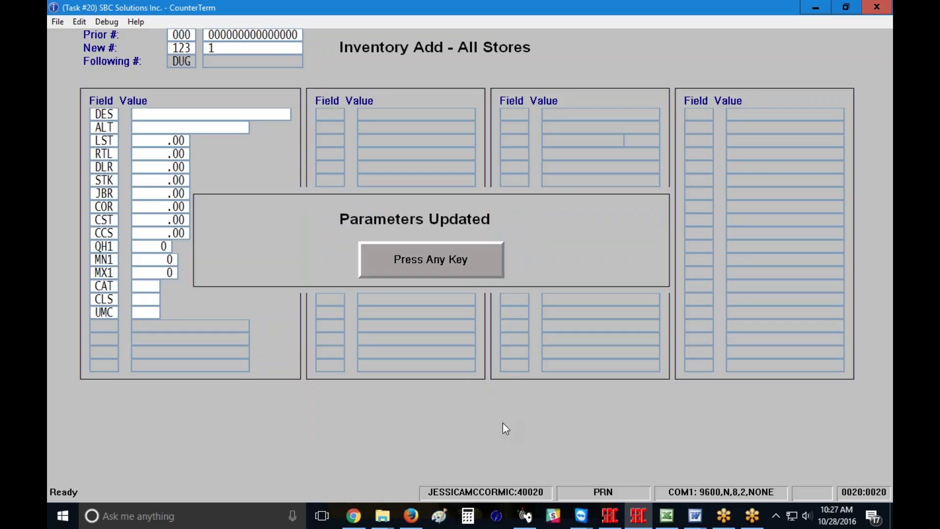
{"action": "left_click", "coordinate": [471, 270]}
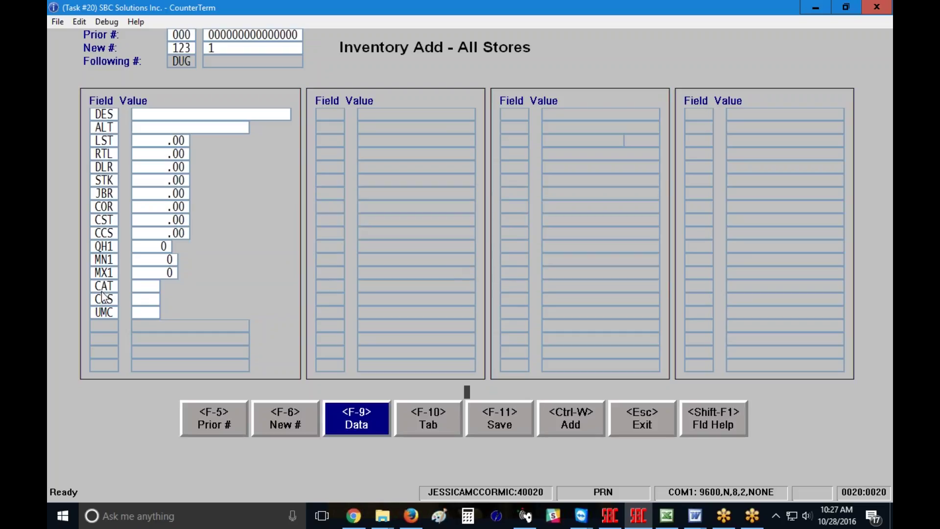